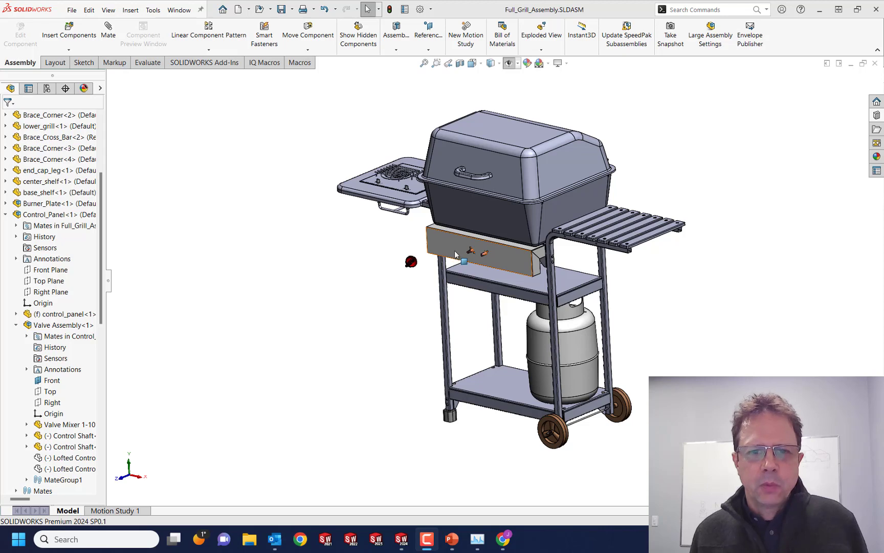
# - Zoom in on the control panel and select the loose red Lofted Control Knob
pyautogui.scroll(-5, 456, 253)
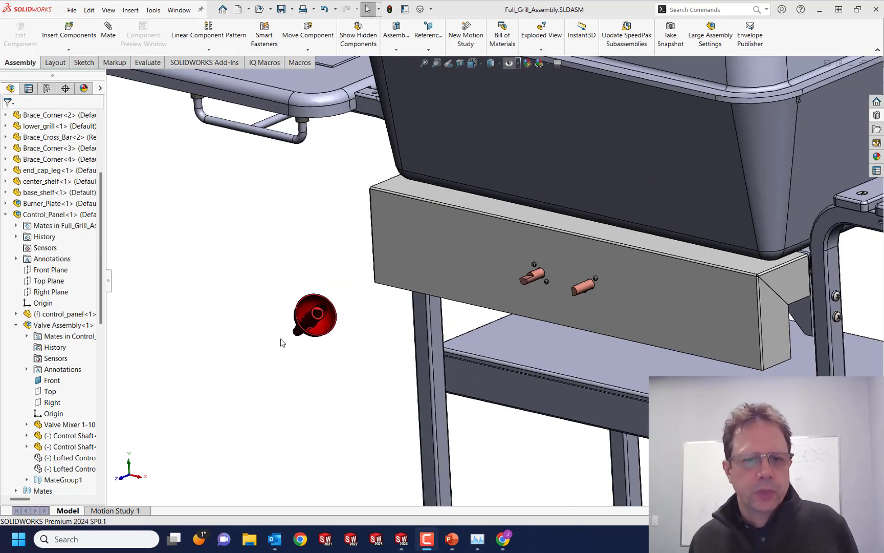
pyautogui.click(325, 331)
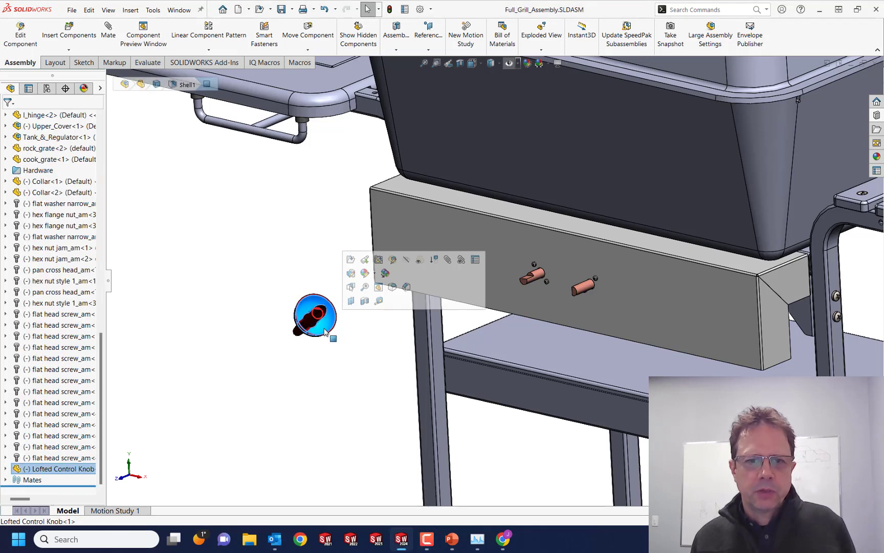
# - Open the Component Preview Window for the knob and rotate it to show its bore
pyautogui.click(378, 287)
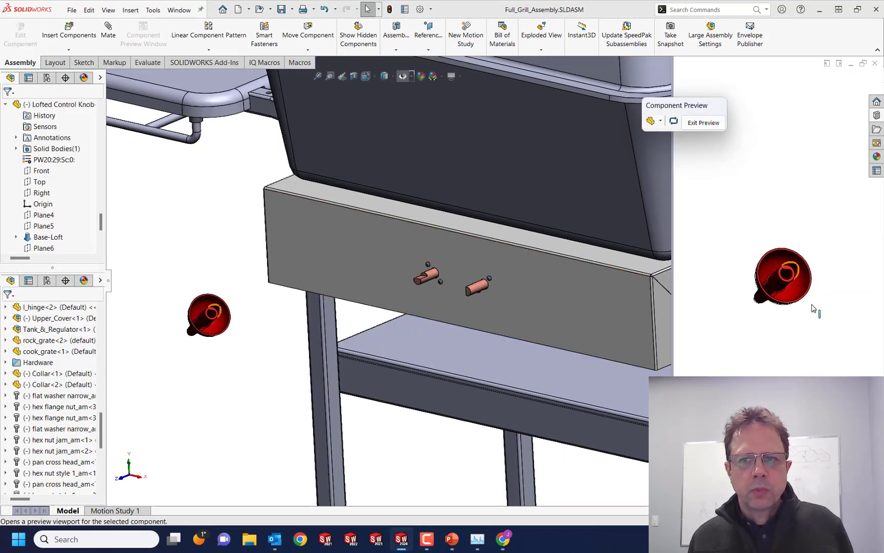
pyautogui.moveTo(770, 308); pyautogui.dragTo(757, 291, button='middle')
pyautogui.scroll(-8, 474, 283)
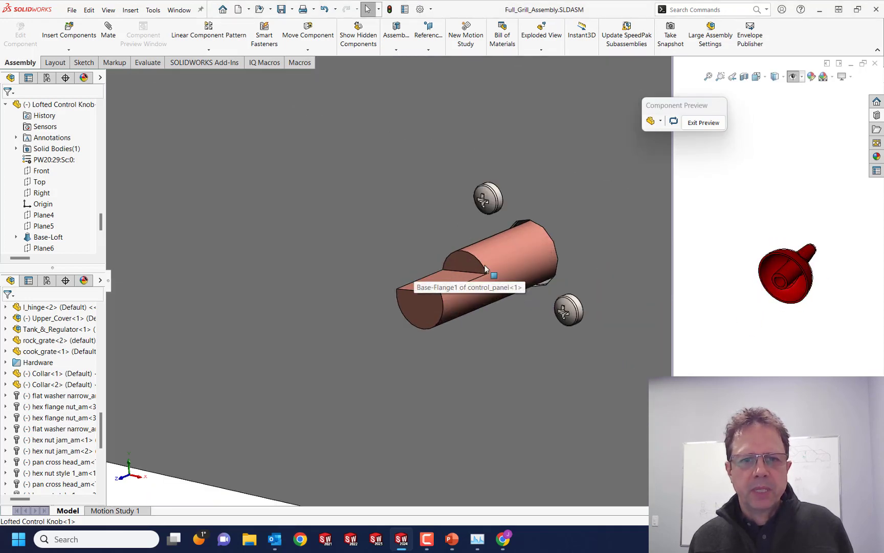
pyautogui.scroll(-8, 757, 273)
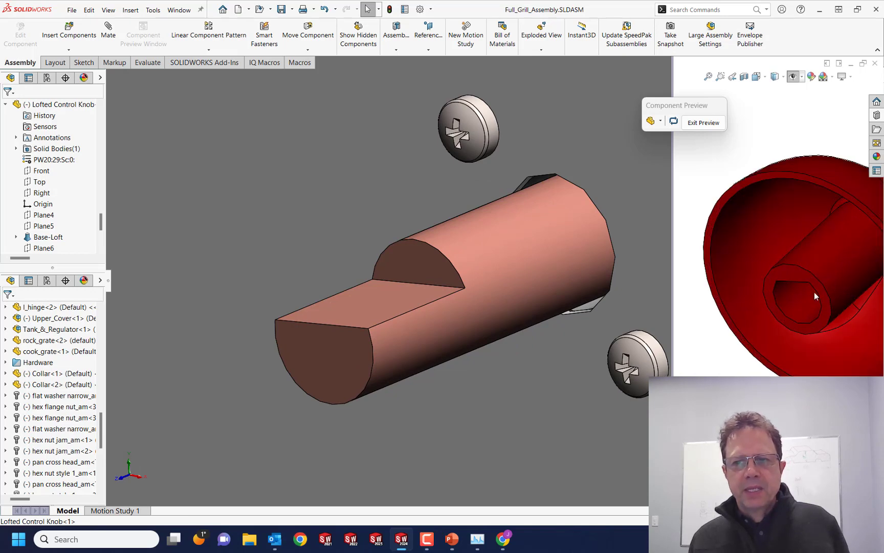
# - Mate the knob bore concentric with the left shaft's cylinder face and flip the alignment
pyautogui.click(798, 306)
pyautogui.click(481, 314)
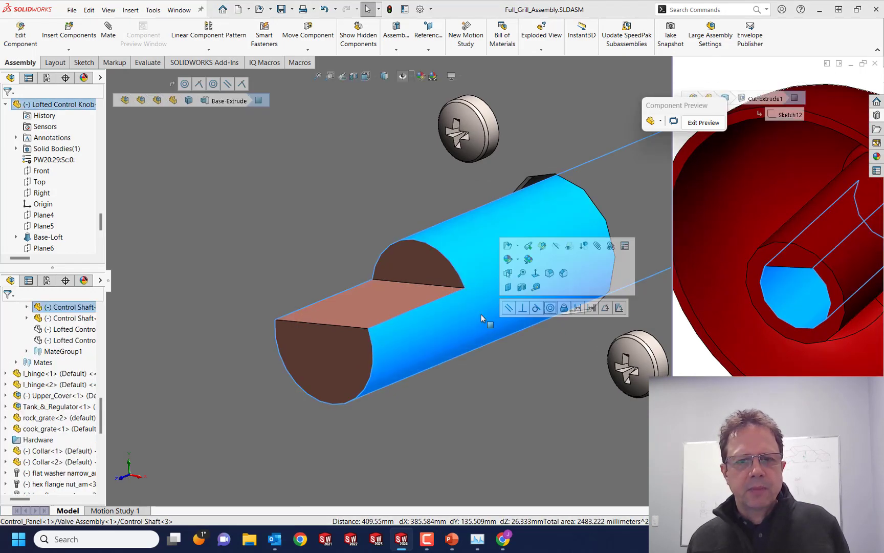
pyautogui.click(548, 308)
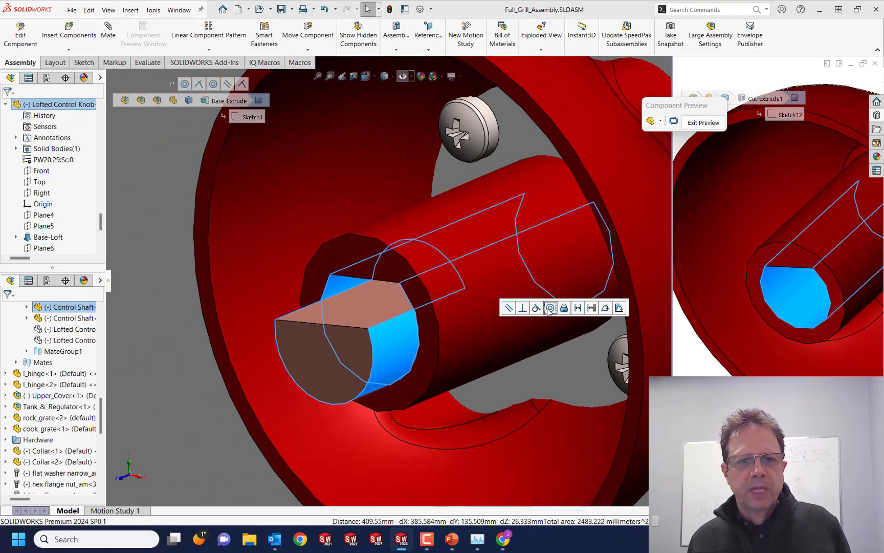
pyautogui.click(568, 317)
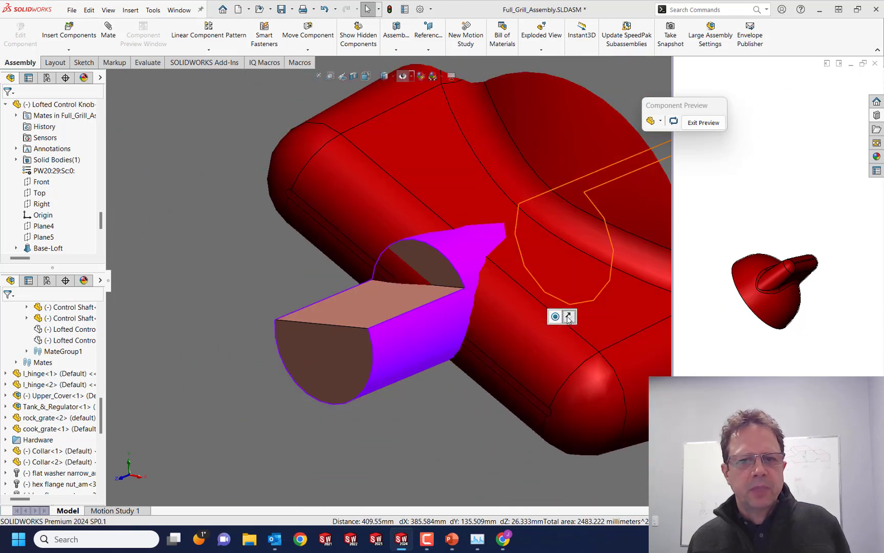
# - Make the rest of the assembly Transparent, then make the knob's inner ring face coincident with the shaft end
pyautogui.click(660, 121)
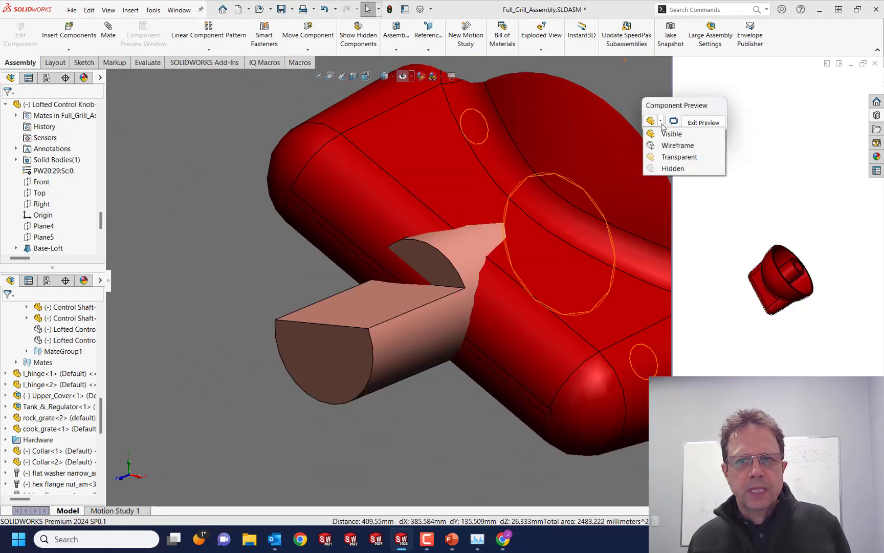
pyautogui.click(672, 156)
pyautogui.scroll(-2, 778, 277)
pyautogui.scroll(-3, 777, 280)
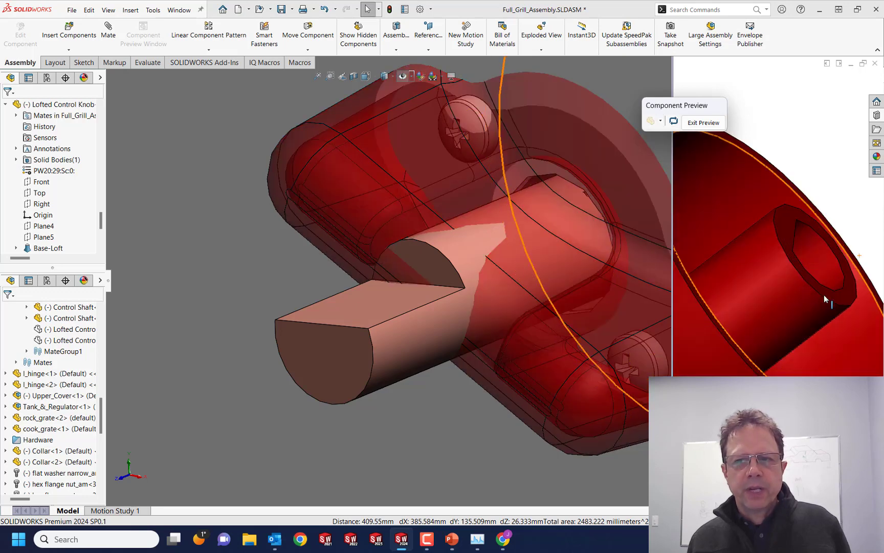
pyautogui.click(843, 296)
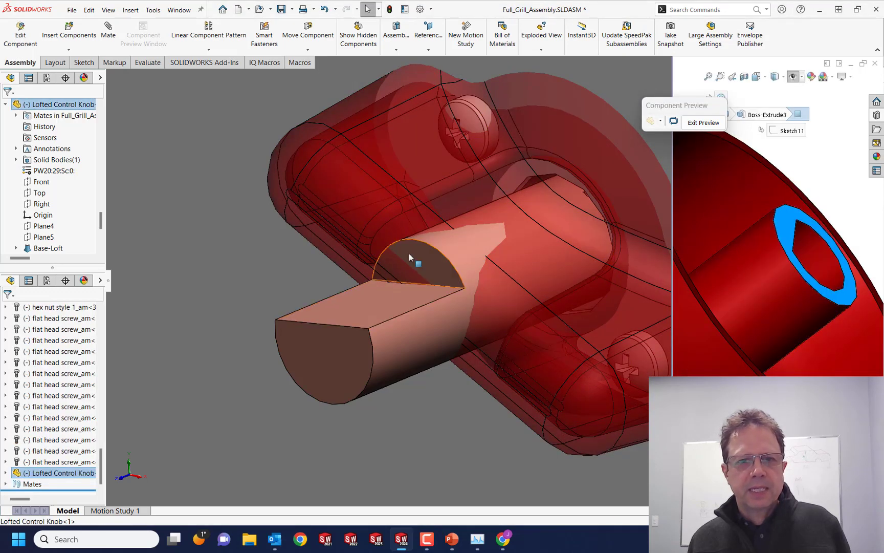
pyautogui.click(429, 262)
pyautogui.click(453, 254)
# - Add a Coincident mate between the flat inside the knob bore and the shaft's flat face
pyautogui.scroll(-5, 801, 279)
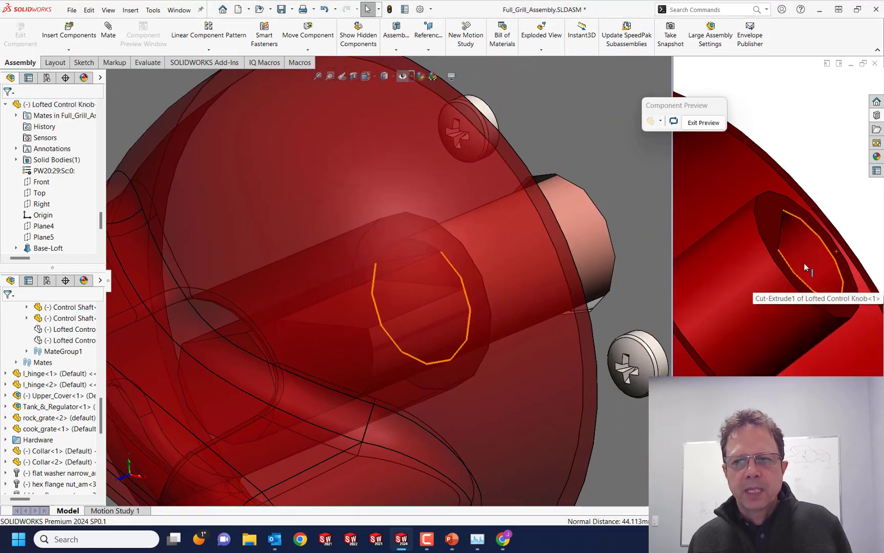
pyautogui.click(824, 276)
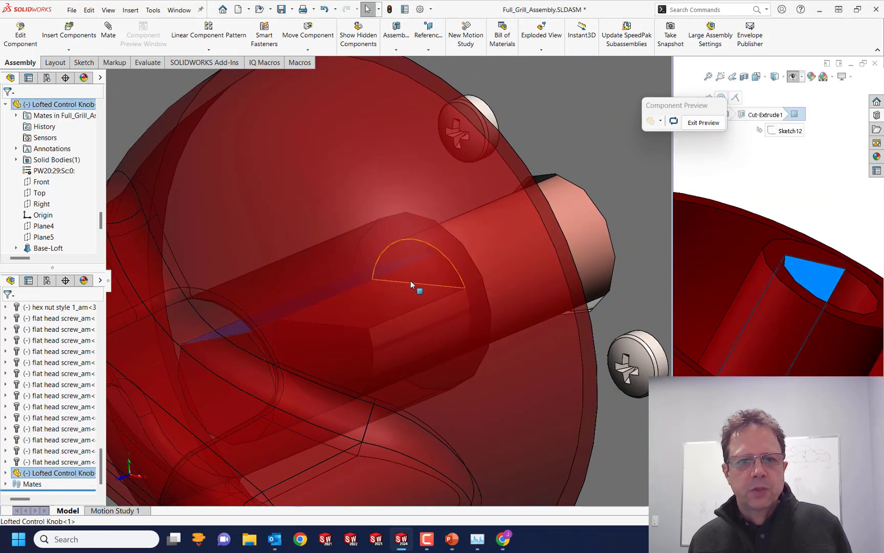
pyautogui.click(378, 313)
pyautogui.click(418, 306)
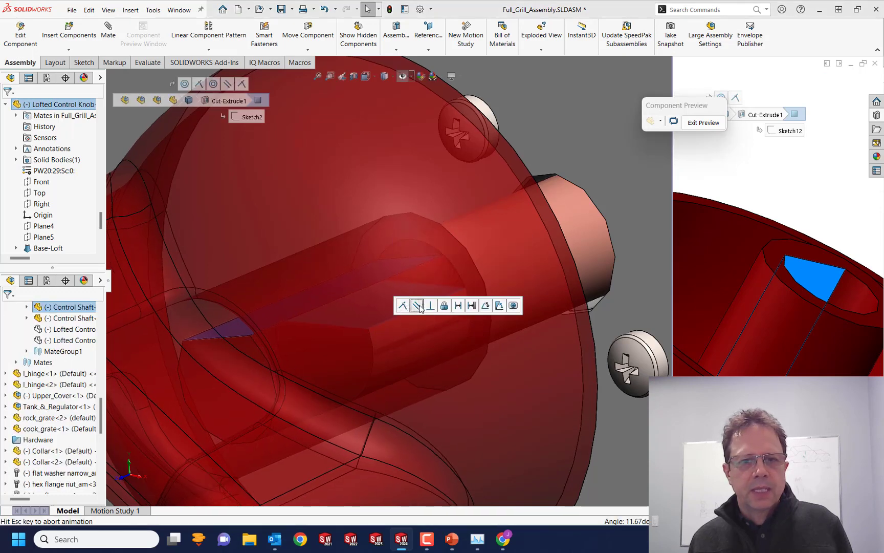
# - Exit the preview, close the grill assembly without saving, and close the knob part
pyautogui.click(709, 125)
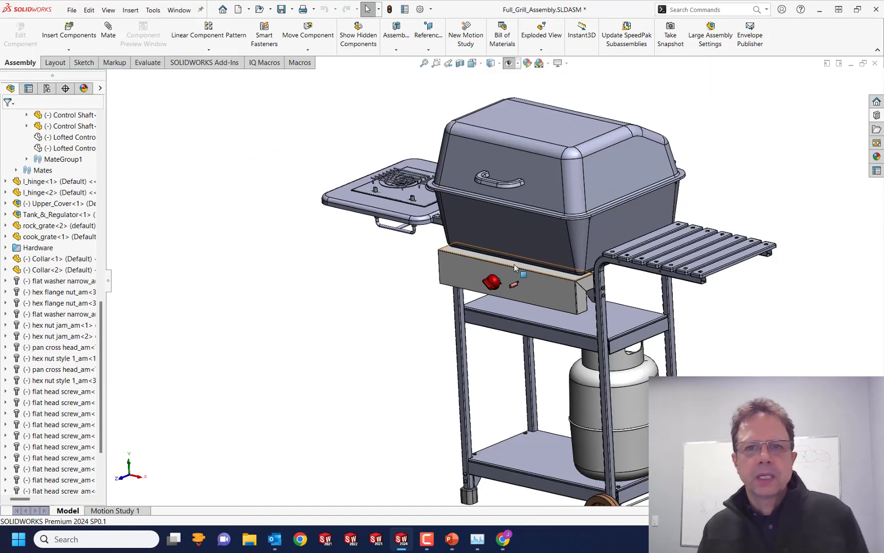
pyautogui.click(874, 63)
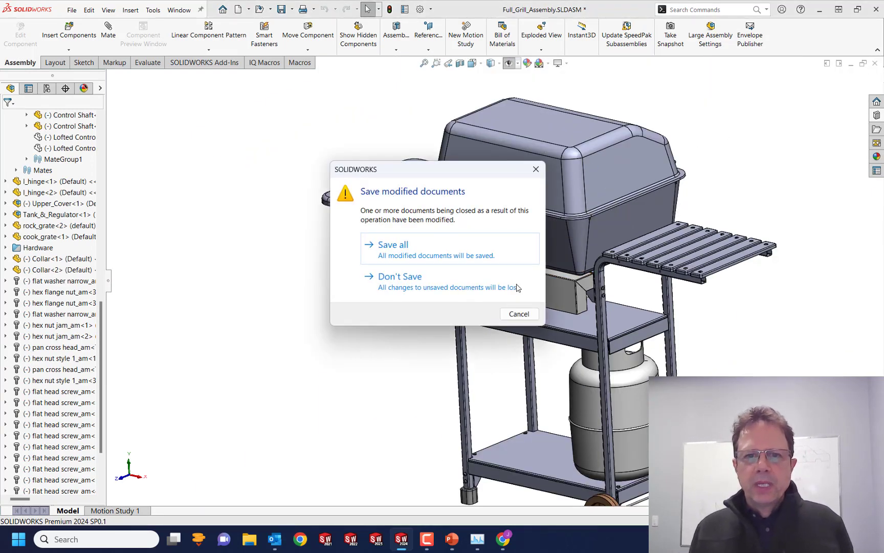
pyautogui.click(406, 279)
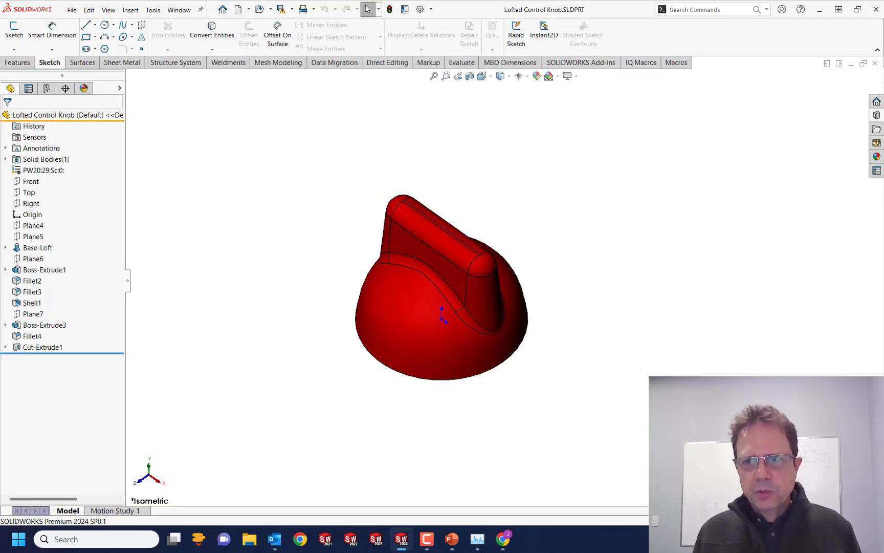
pyautogui.click(871, 65)
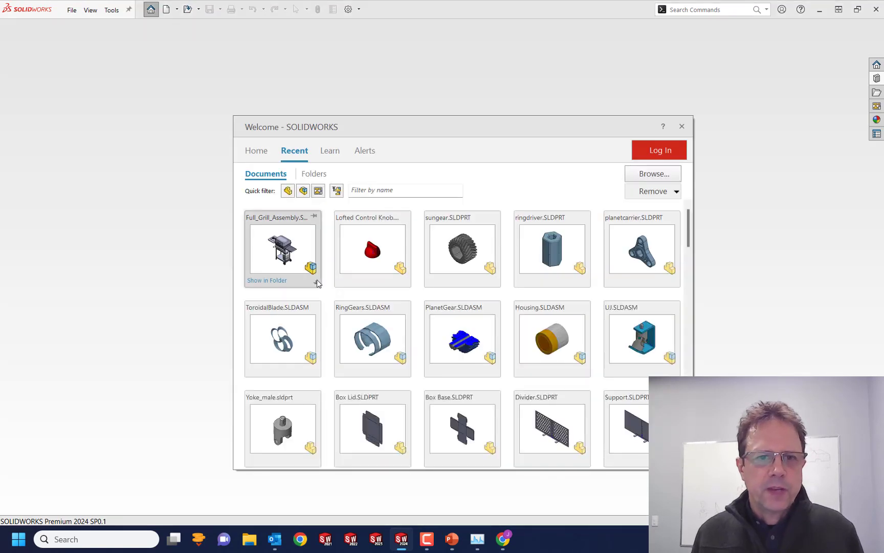
# - Reopen Full_Grill_Assembly from Recent in Large Design Review mode and dismiss the info message
pyautogui.click(337, 296)
pyautogui.click(353, 302)
pyautogui.click(373, 229)
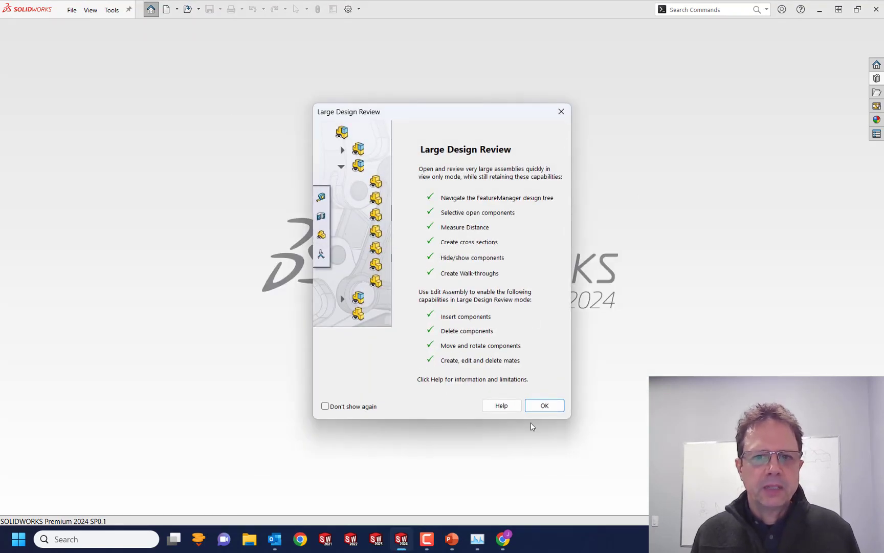
pyautogui.click(542, 409)
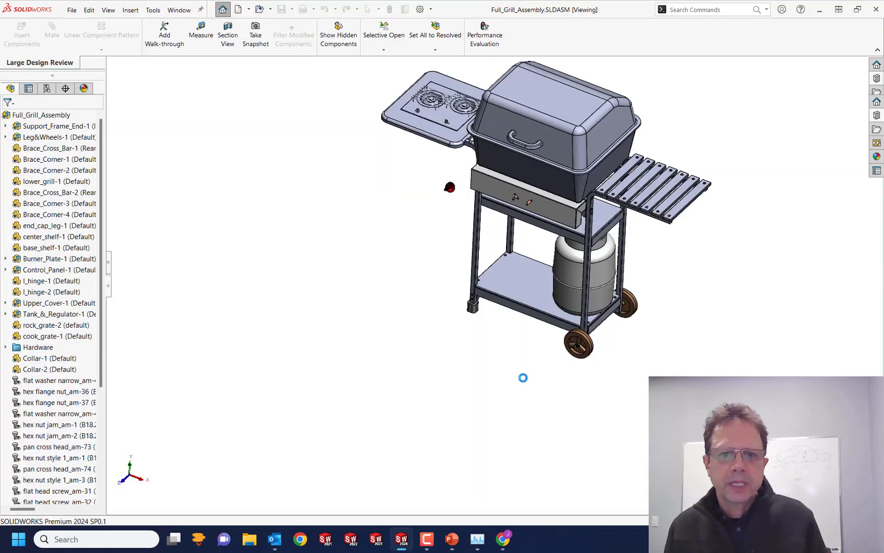
# - Turn on Edit Assembly for the top-level grill assembly in the FeatureManager tree
pyautogui.scroll(-5, 516, 217)
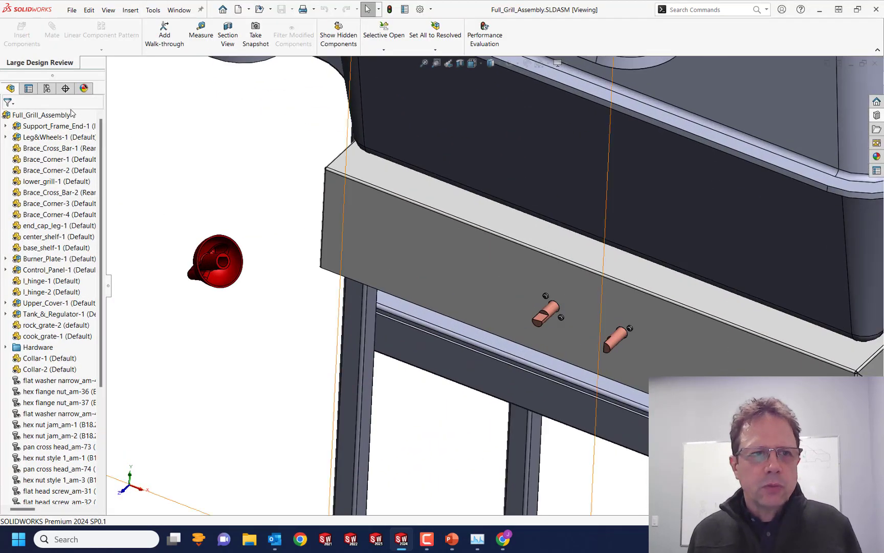
pyautogui.rightClick(46, 117)
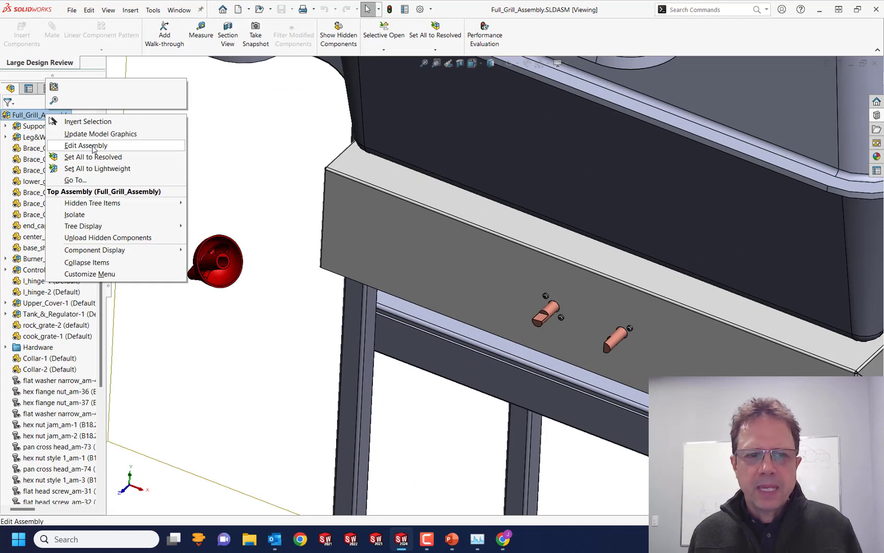
pyautogui.click(93, 147)
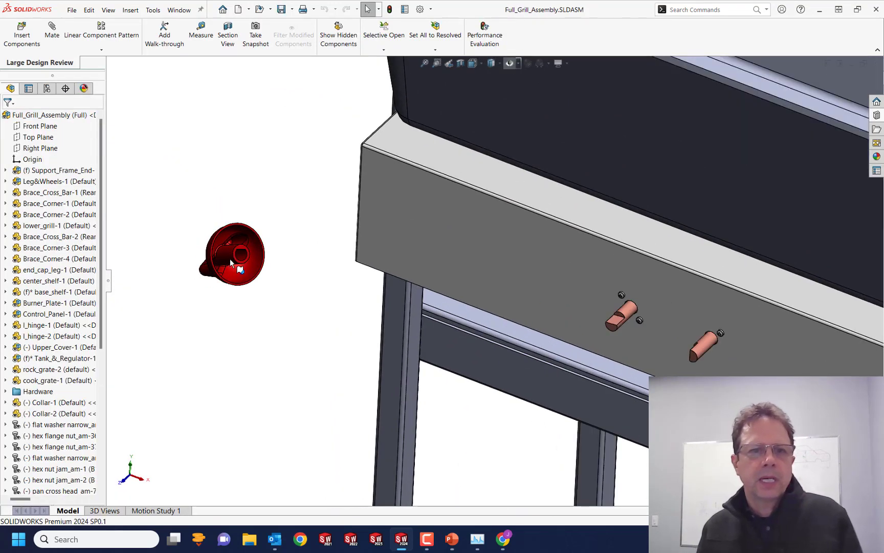
# - Select the red knob's inner face and activate the Search Commands box
pyautogui.scroll(4, 460, 284)
pyautogui.scroll(-3, 680, 298)
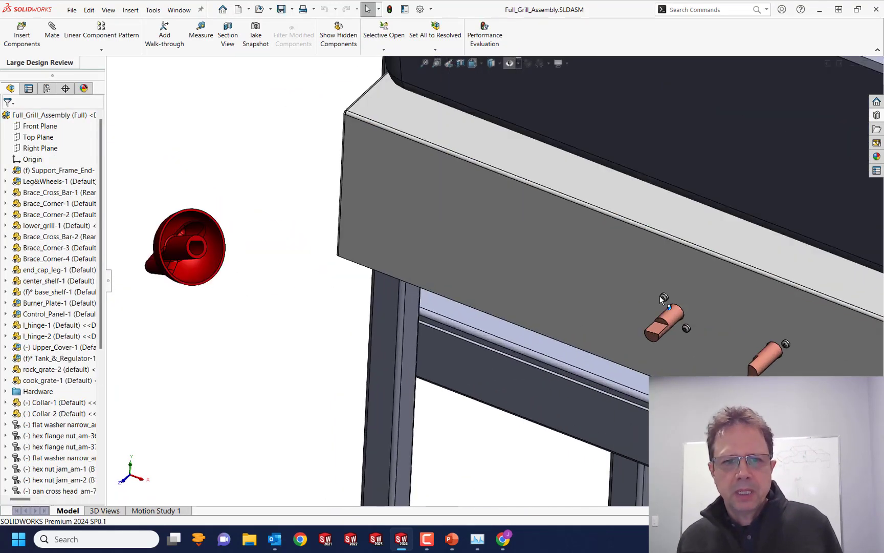
pyautogui.click(201, 250)
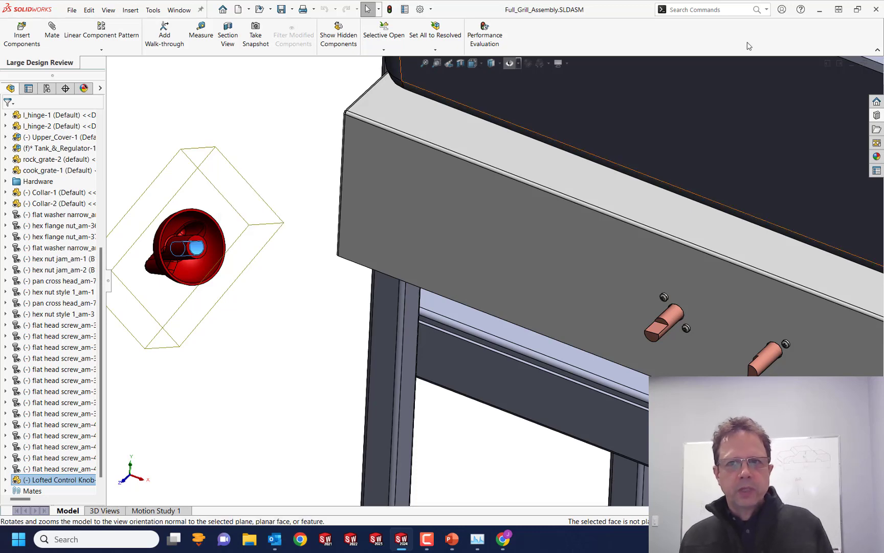
pyautogui.click(704, 9)
# - Enter 'componen' in the command search to list component commands
pyautogui.write('comp')
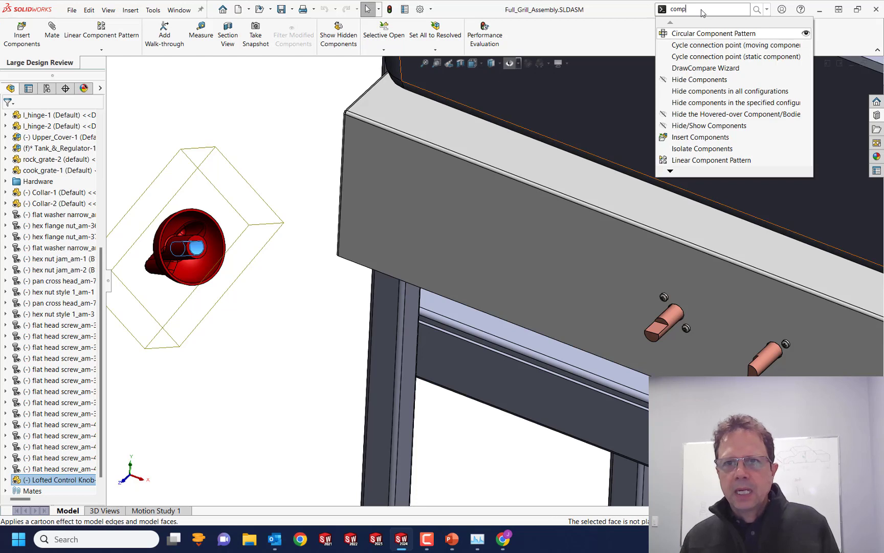
pyautogui.write('onent')
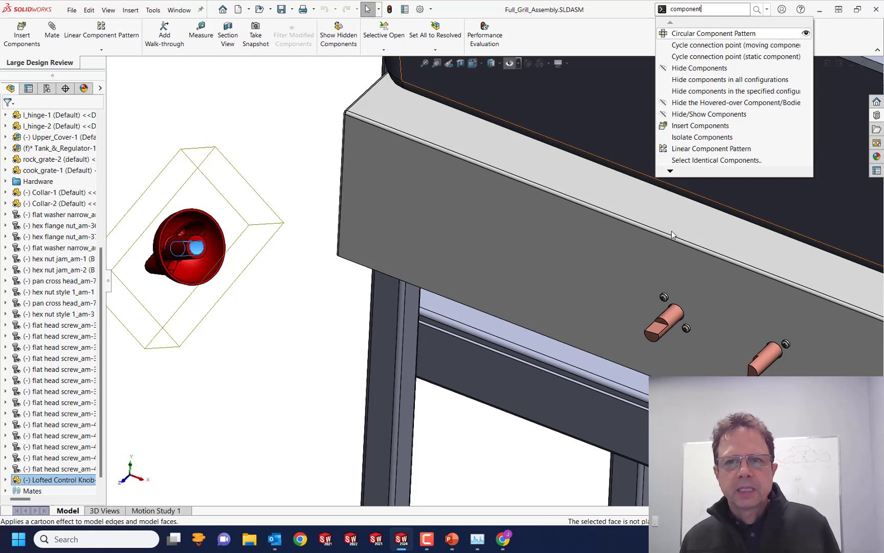
# - Add a Concentric mate between the knob bore and shaft face, flipping the alignment twice
pyautogui.click(276, 352)
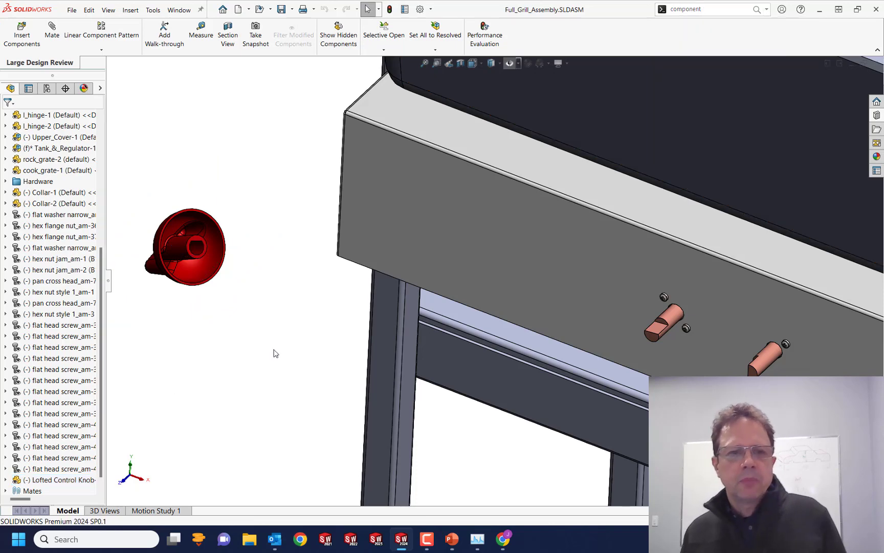
pyautogui.scroll(-1, 262, 234)
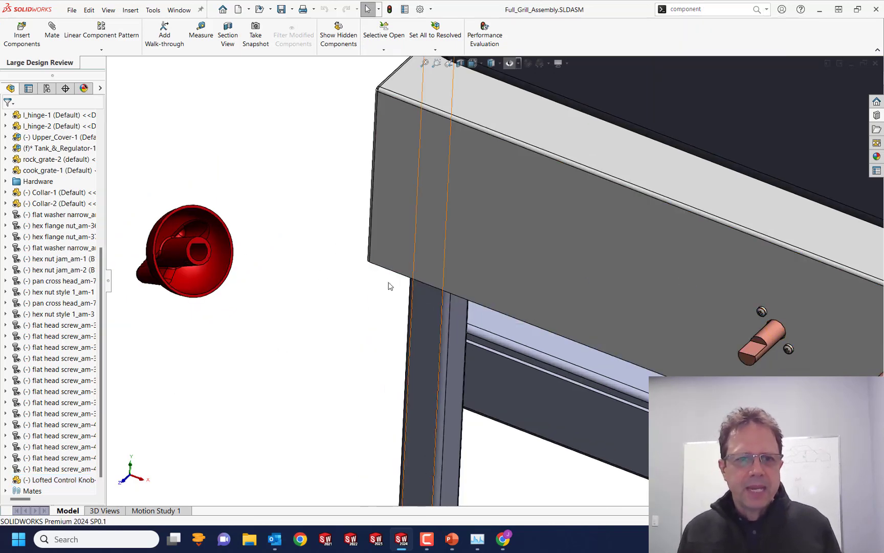
pyautogui.click(198, 253)
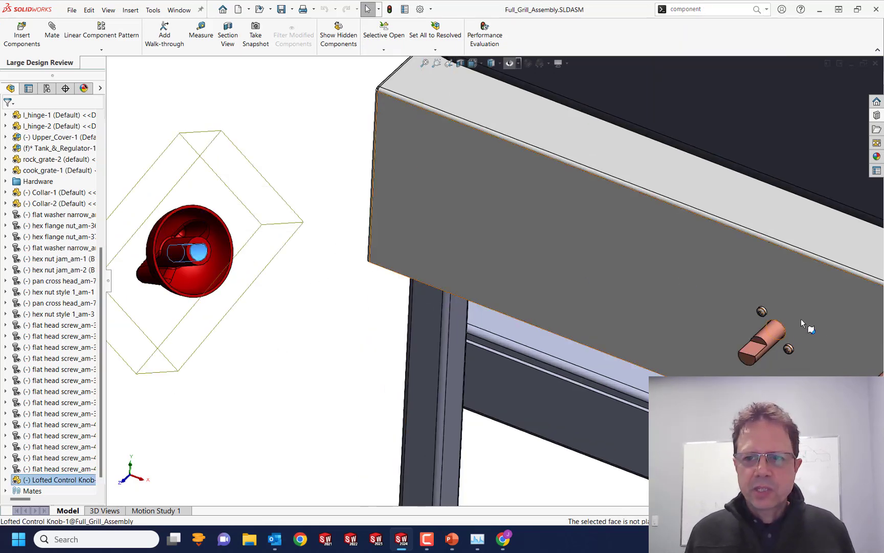
pyautogui.keyDown('ctrl'); pyautogui.click(768, 339); pyautogui.keyUp('ctrl')
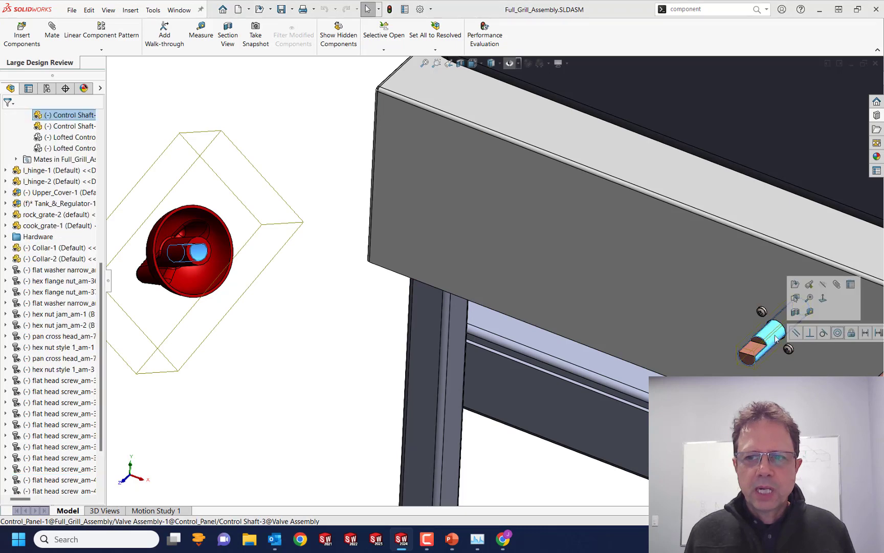
pyautogui.click(837, 333)
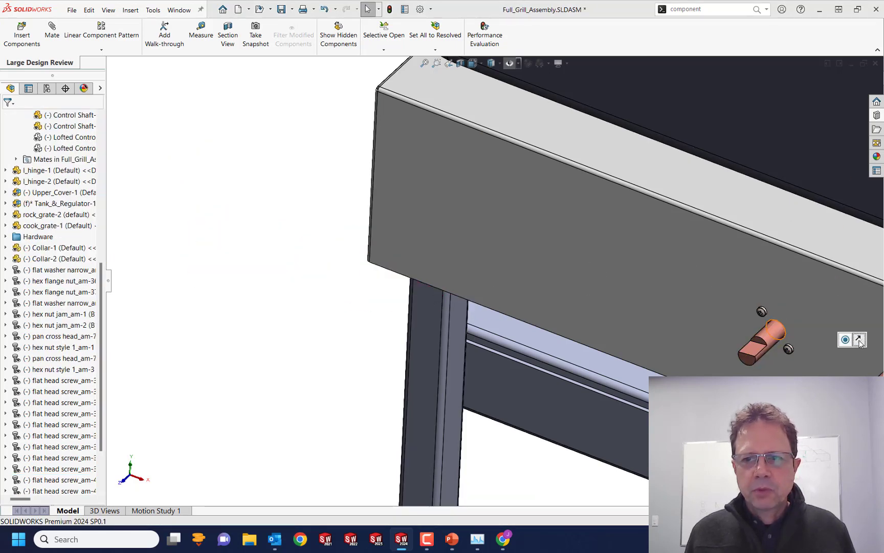
pyautogui.click(859, 339)
pyautogui.click(859, 339)
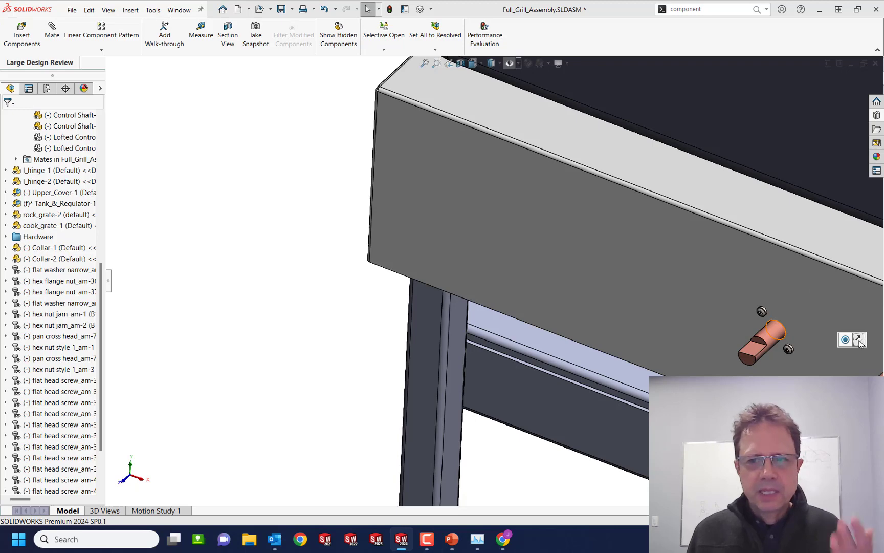
# - Drag the Lofted Control Knob outward along the shaft axis with Move with Triad, then select the shaft flat
pyautogui.scroll(-3, 99, 324)
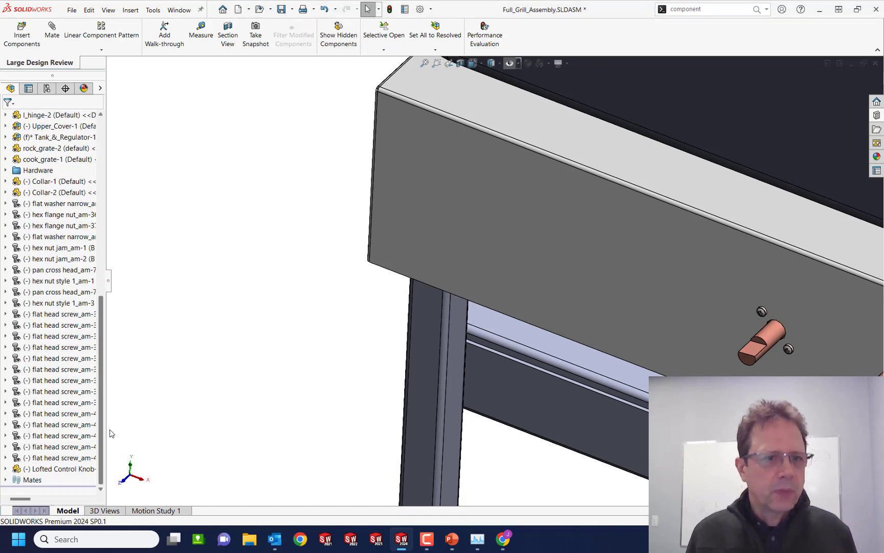
pyautogui.click(64, 468)
pyautogui.rightClick(64, 468)
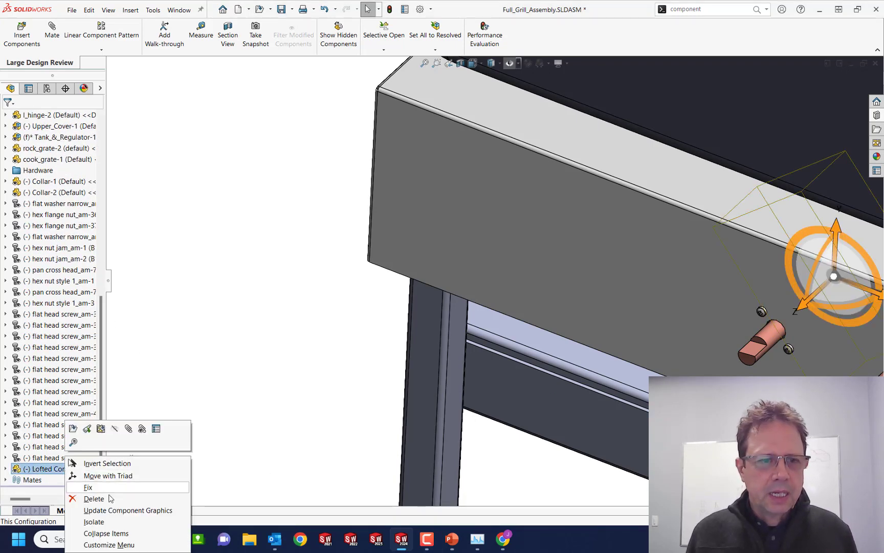
pyautogui.moveTo(800, 313); pyautogui.dragTo(734, 364)
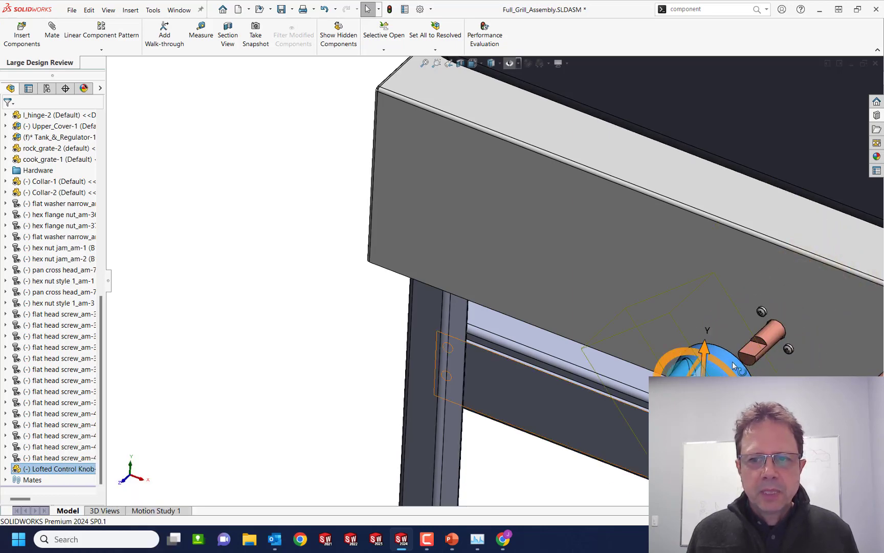
pyautogui.click(758, 341)
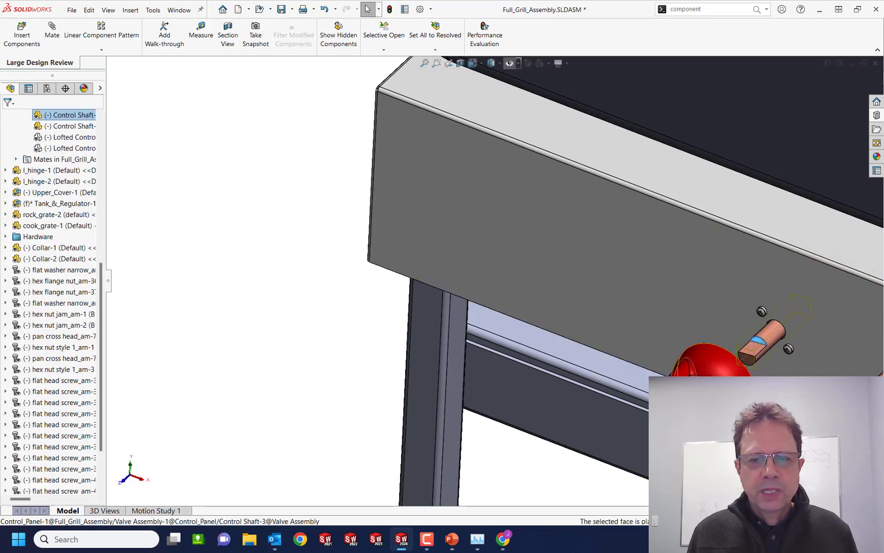
pyautogui.scroll(-3, 708, 349)
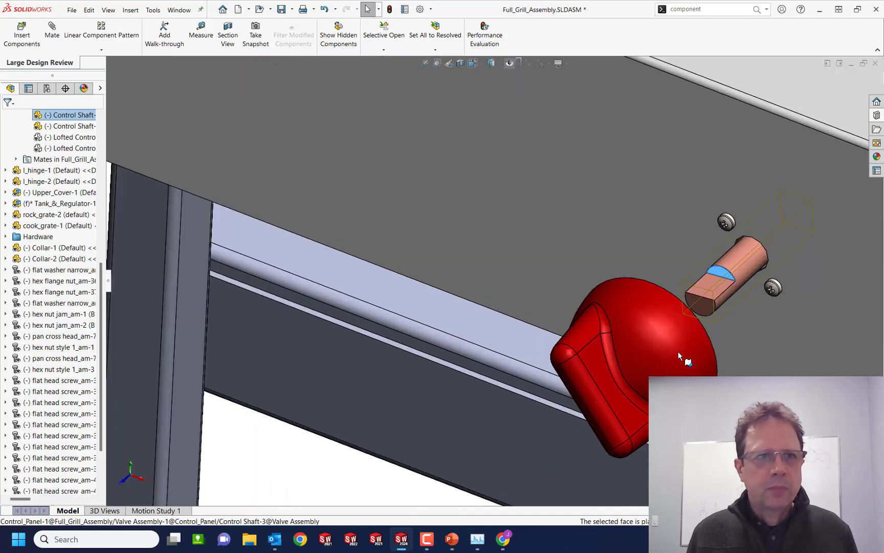
pyautogui.click(52, 29)
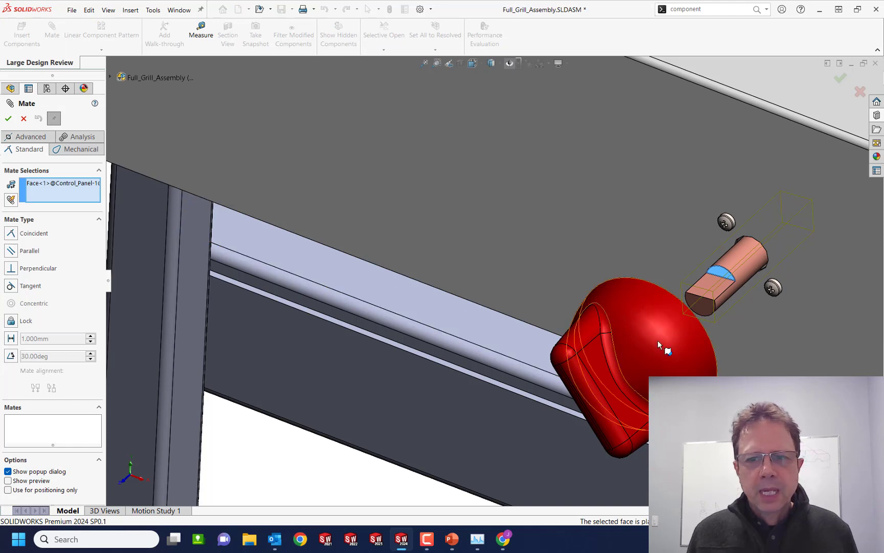
pyautogui.press('alt')
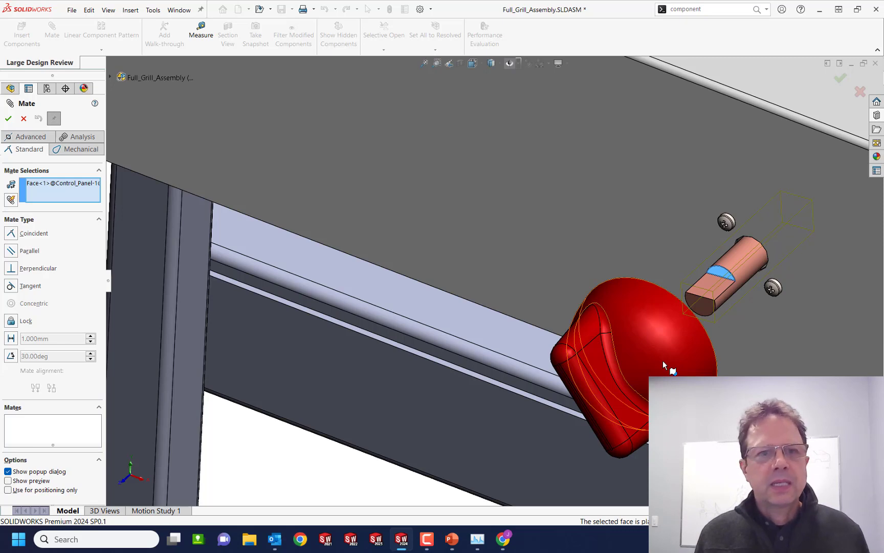
pyautogui.press('Escape')
# - Fit the grill to the view, then select the side shelf and its burner plate to reveal double_range_burner
pyautogui.press('f')
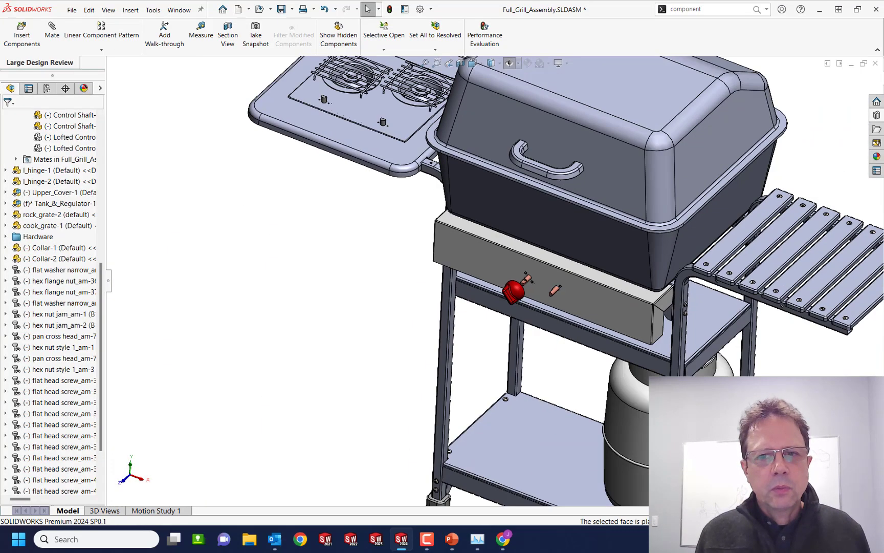
pyautogui.scroll(-3, 599, 225)
pyautogui.scroll(3, 578, 228)
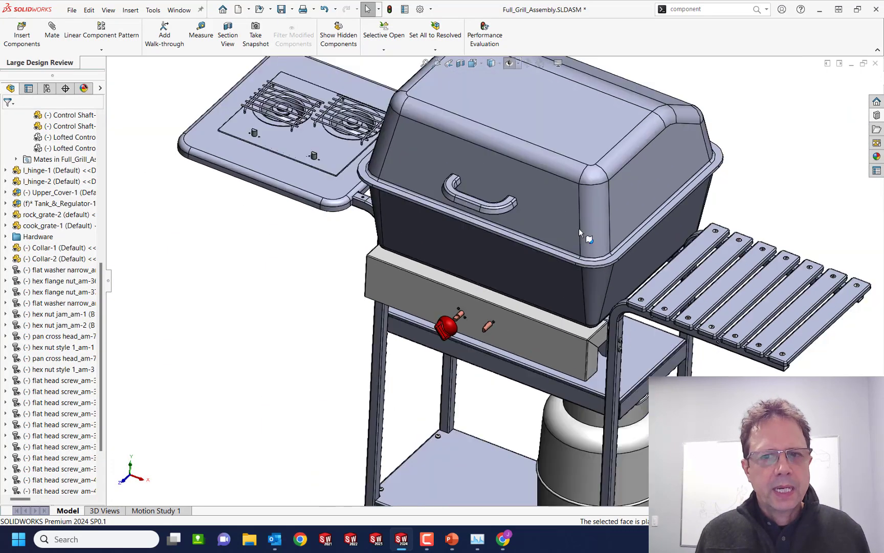
pyautogui.click(295, 185)
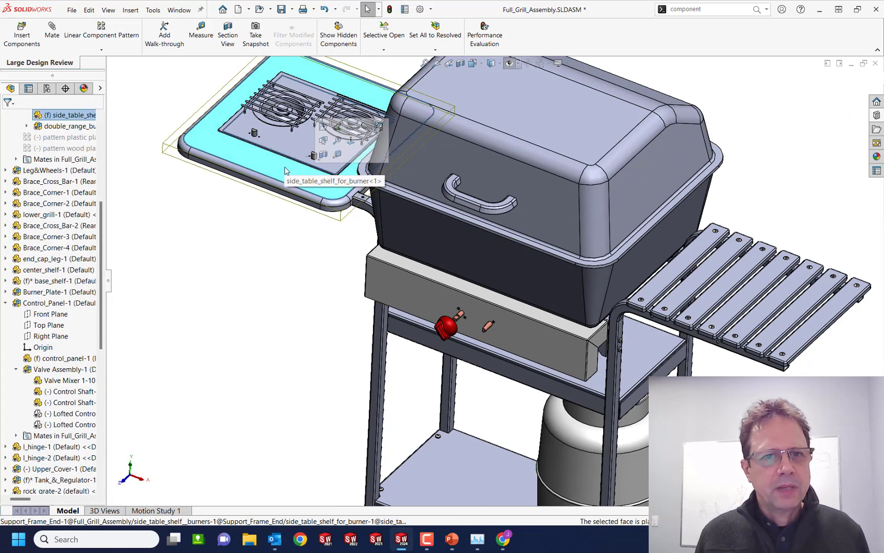
pyautogui.click(292, 148)
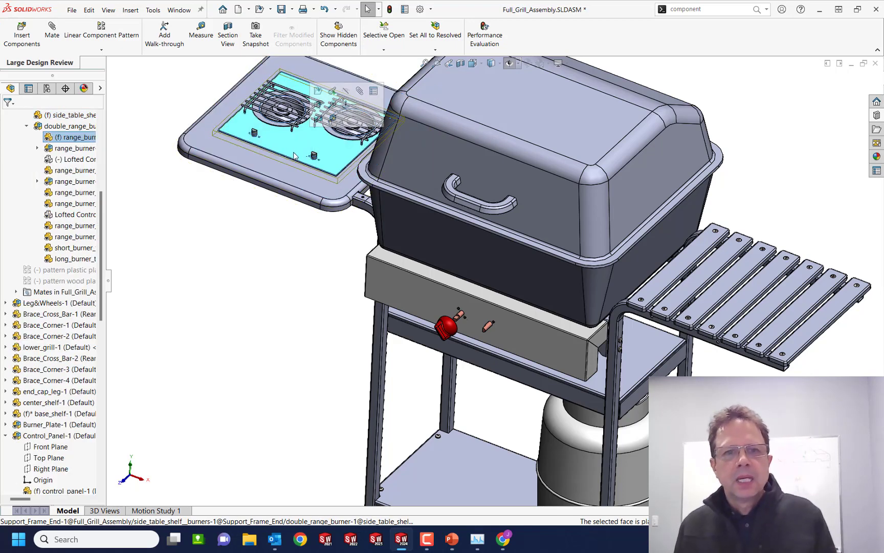
# - Show the burner plate's fully expanded context menu, then dismiss it and clear the selection
pyautogui.rightClick(242, 229)
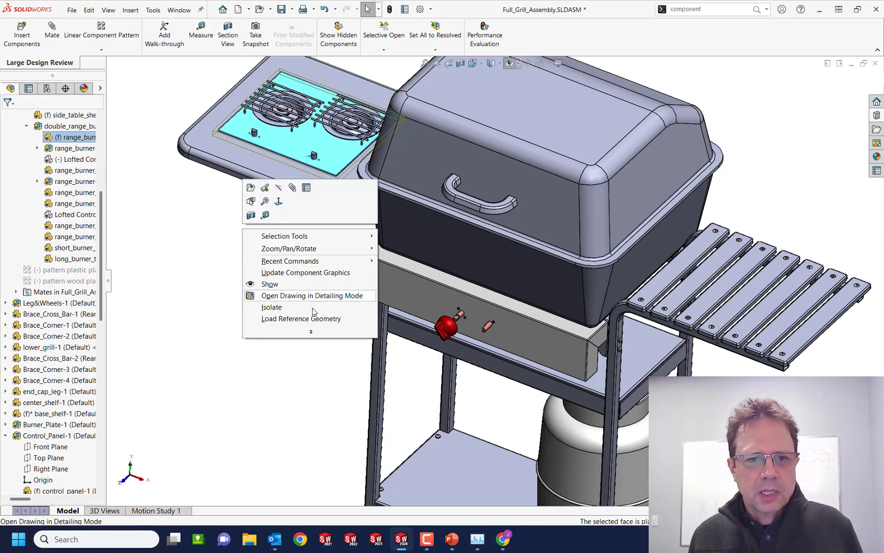
pyautogui.click(296, 331)
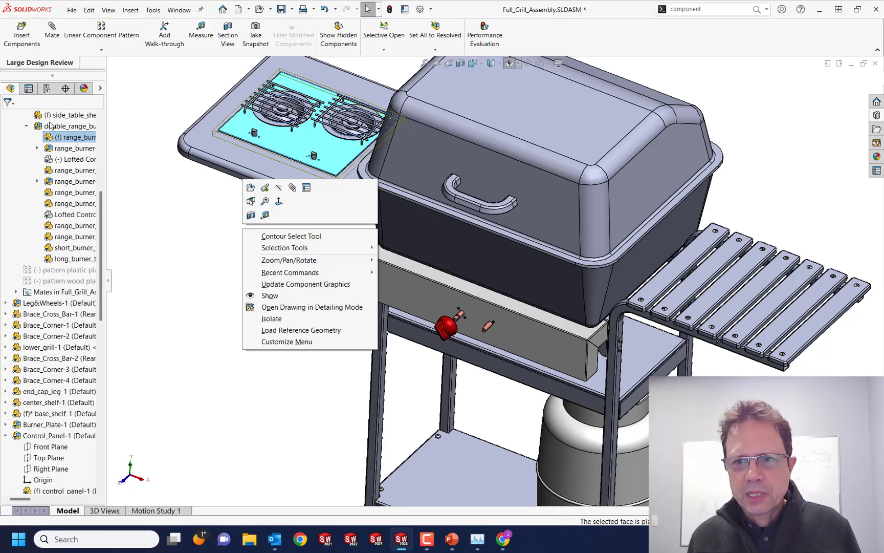
pyautogui.click(221, 351)
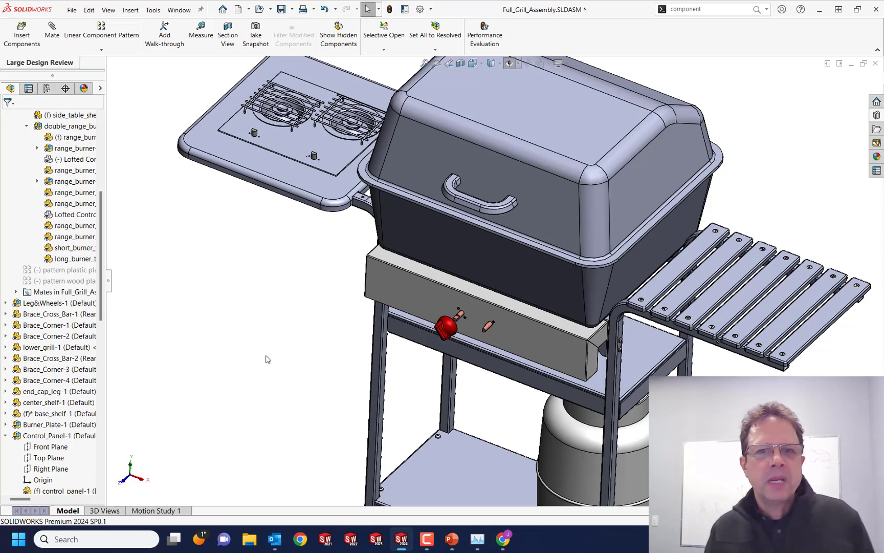
pyautogui.press('f')
pyautogui.scroll(-2, 311, 369)
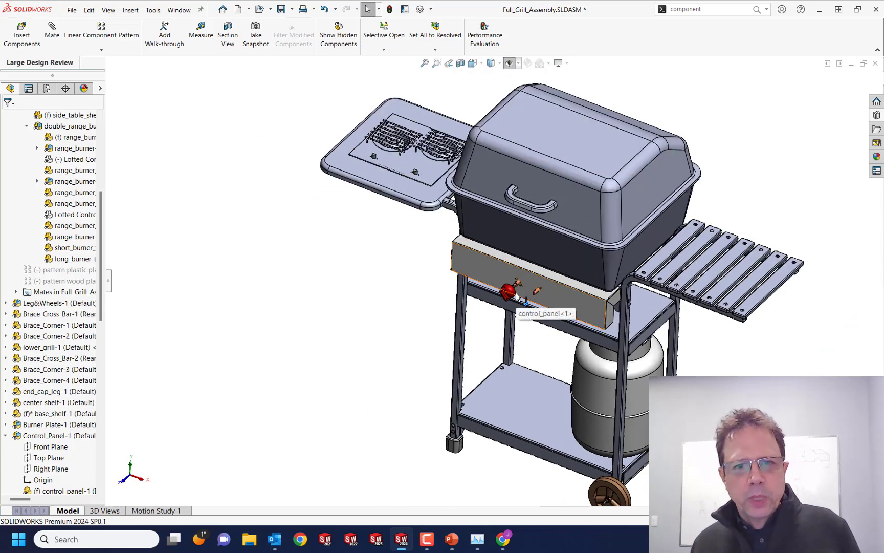
pyautogui.scroll(-3, 516, 292)
pyautogui.scroll(-2, 516, 290)
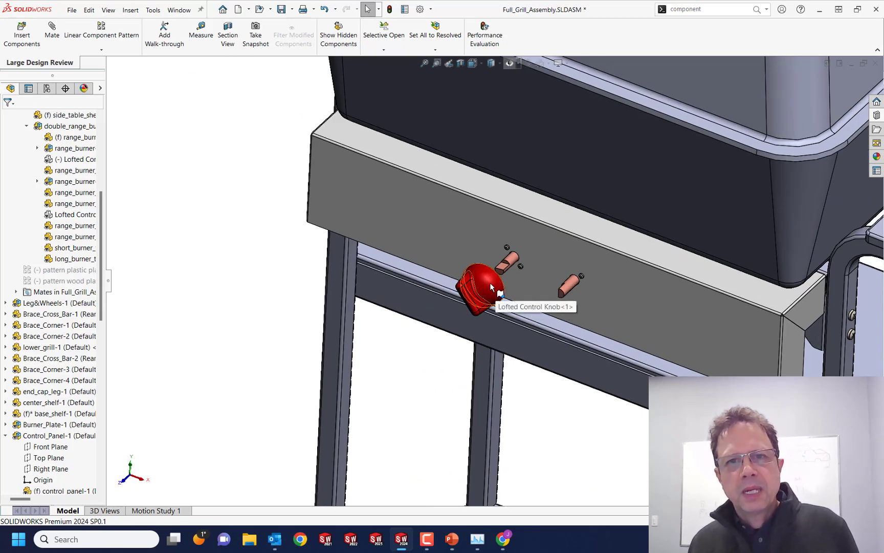
pyautogui.scroll(5, 489, 283)
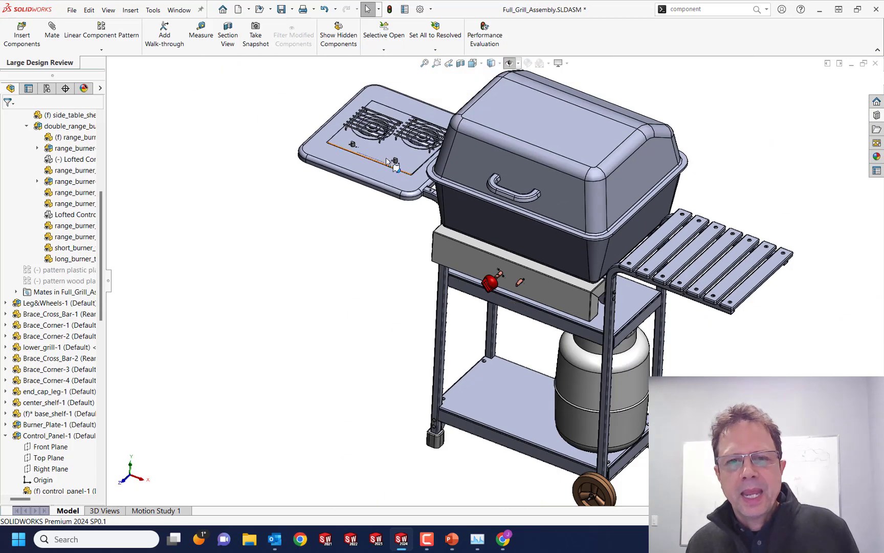